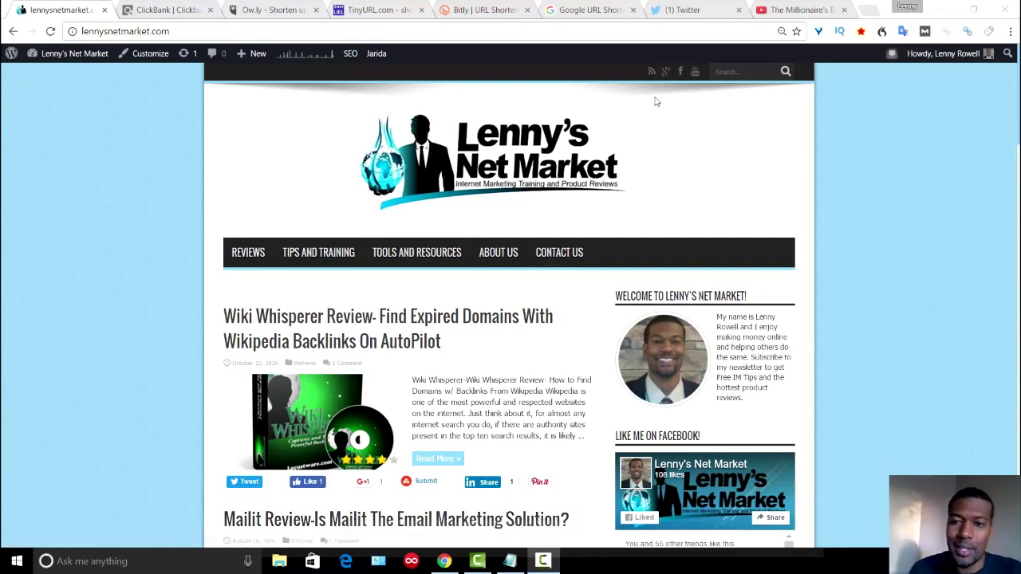
# Leave The Millionaire's Brain Review YouTube channel for the '(2) Twitter' home feed.
pyautogui.click(795, 8)
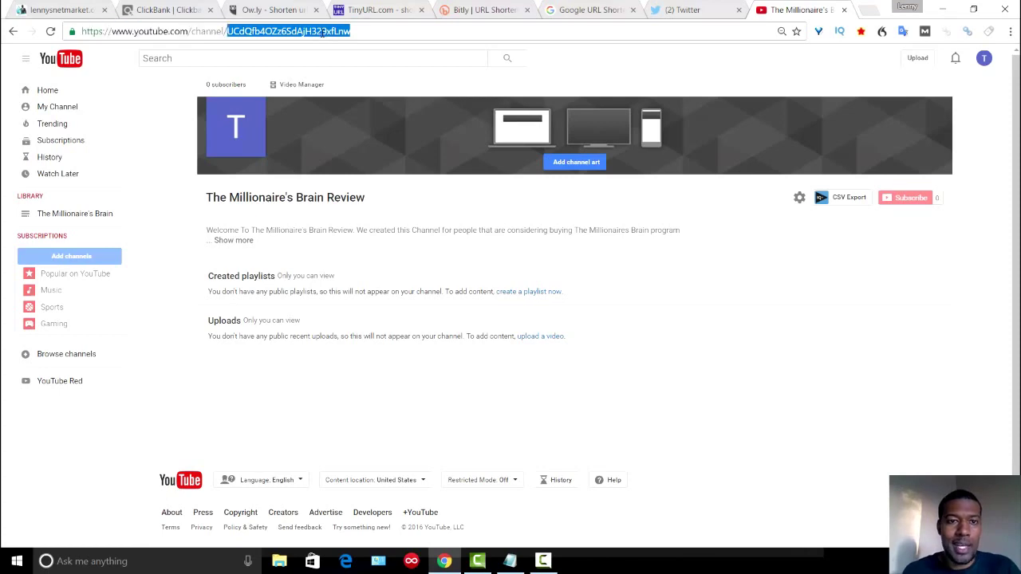
pyautogui.click(689, 9)
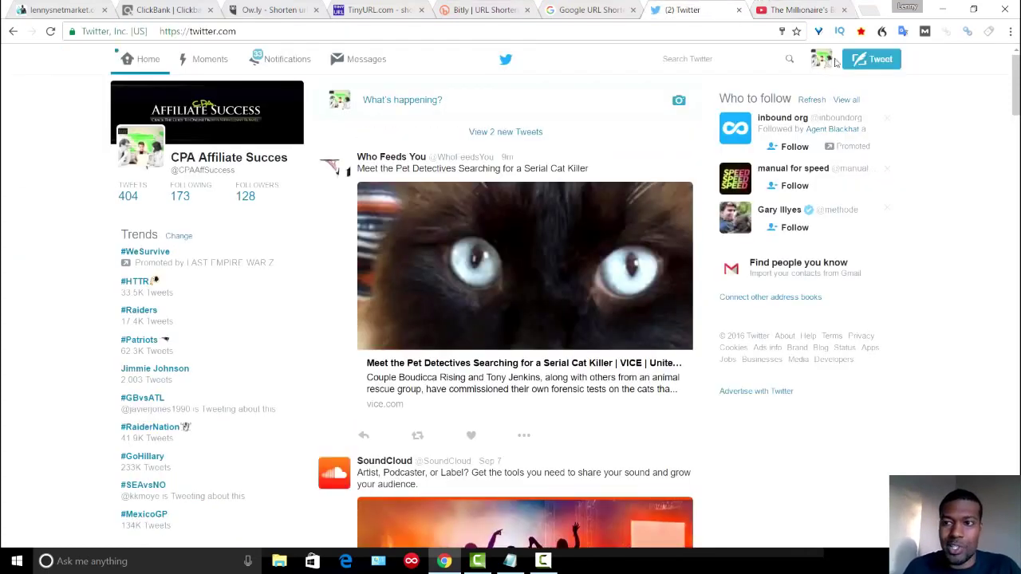
# Compose a new tweet holding the pasted long YouTube channel URL, then select that URL.
pyautogui.click(872, 63)
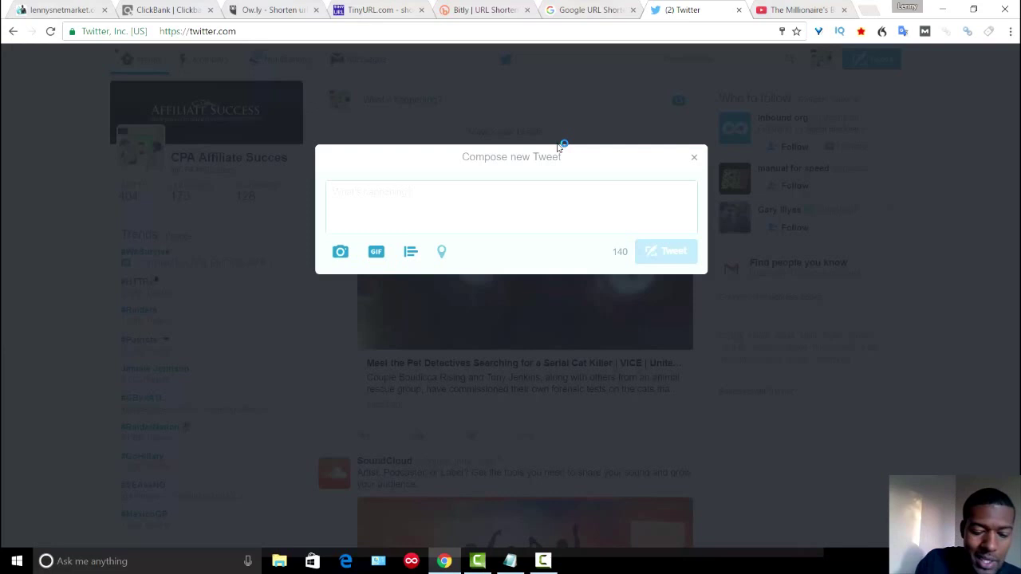
pyautogui.write('https://www.youtube.com/channel/UCdQfb4OZz6SdAjH329xfLnw')
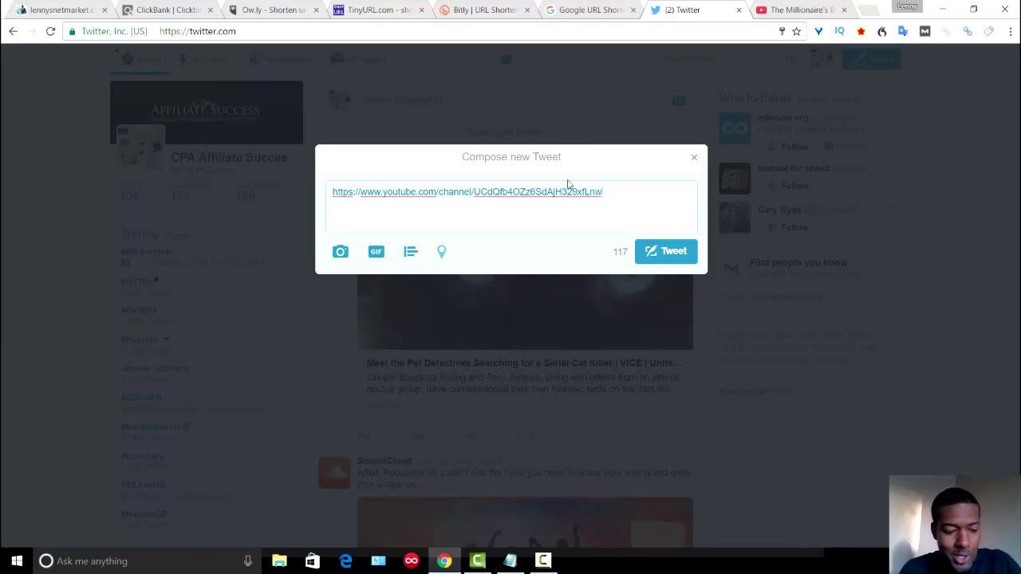
pyautogui.hotkey('ctrl', 'a')
pyautogui.press('BackSpace')
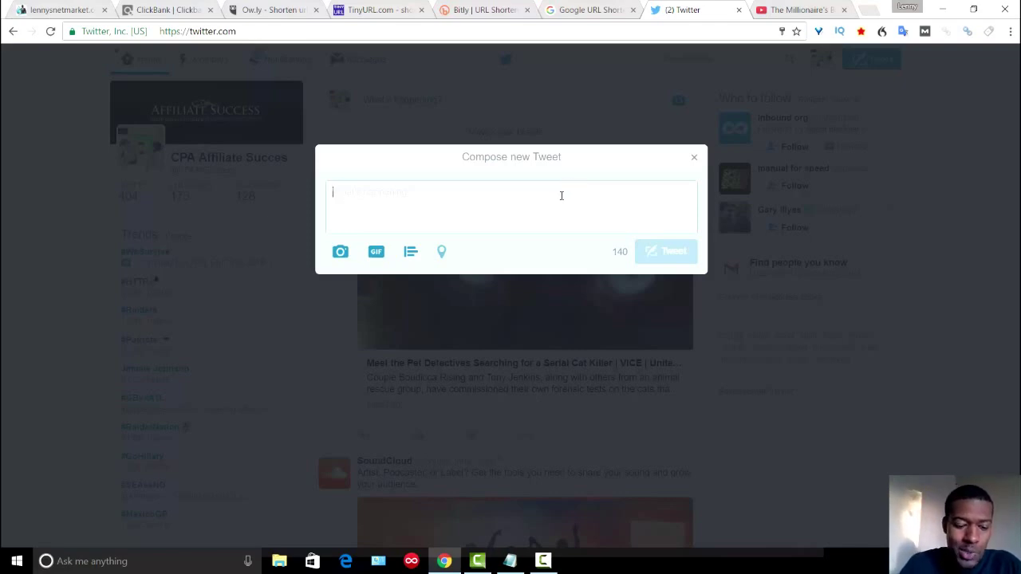
pyautogui.write('https://www.youtube.com/channel/UCdQfb4OZz6SdAjH829xfLnw')
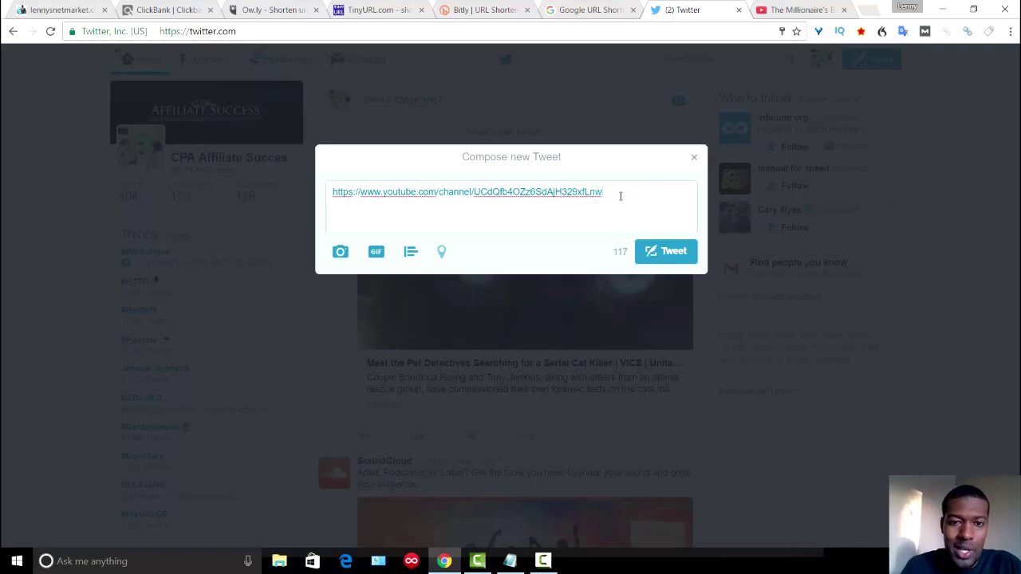
pyautogui.moveTo(620, 196); pyautogui.dragTo(184, 160)
pyautogui.hotkey('ctrl', 'c')
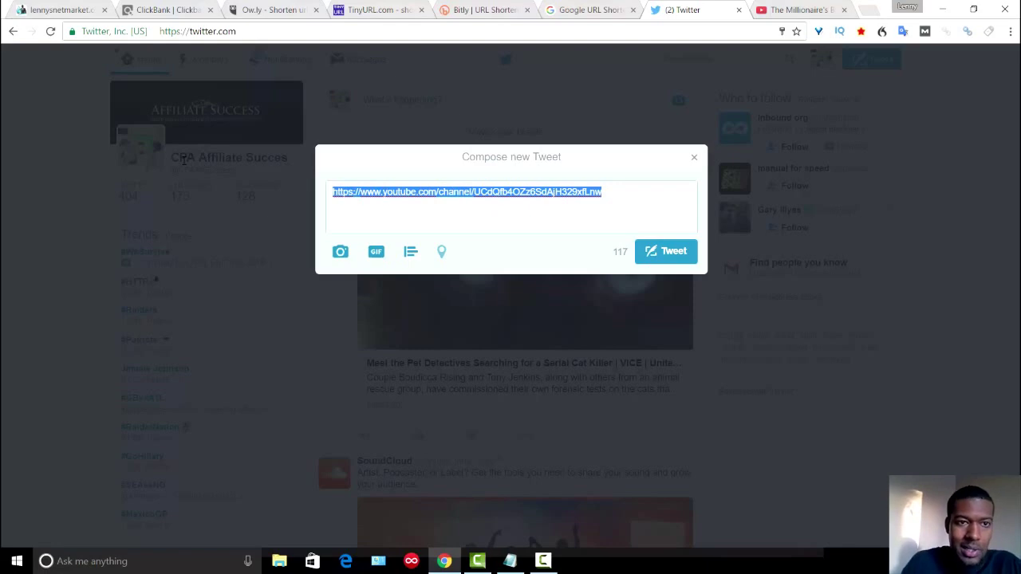
pyautogui.click(257, 7)
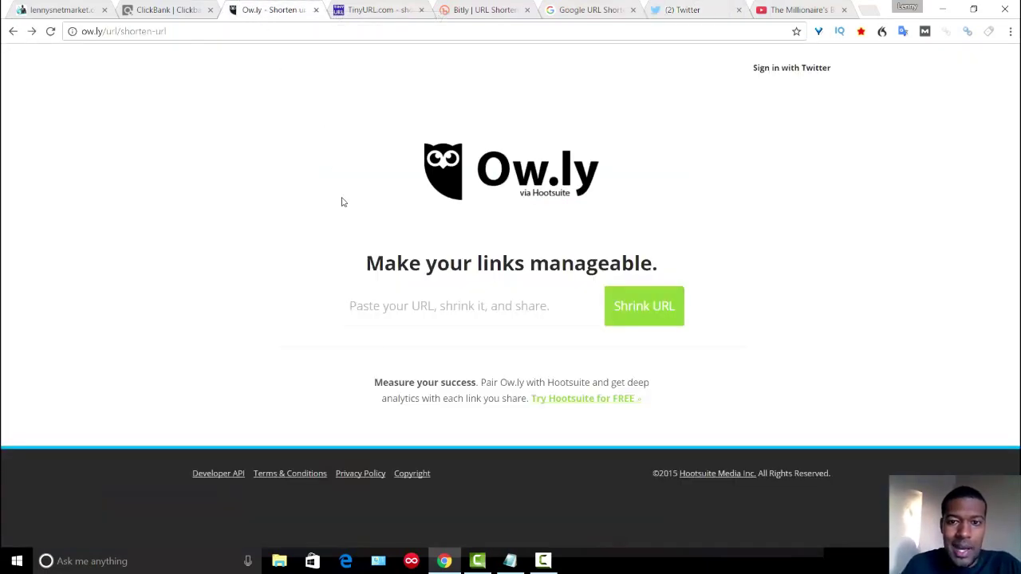
pyautogui.click(395, 306)
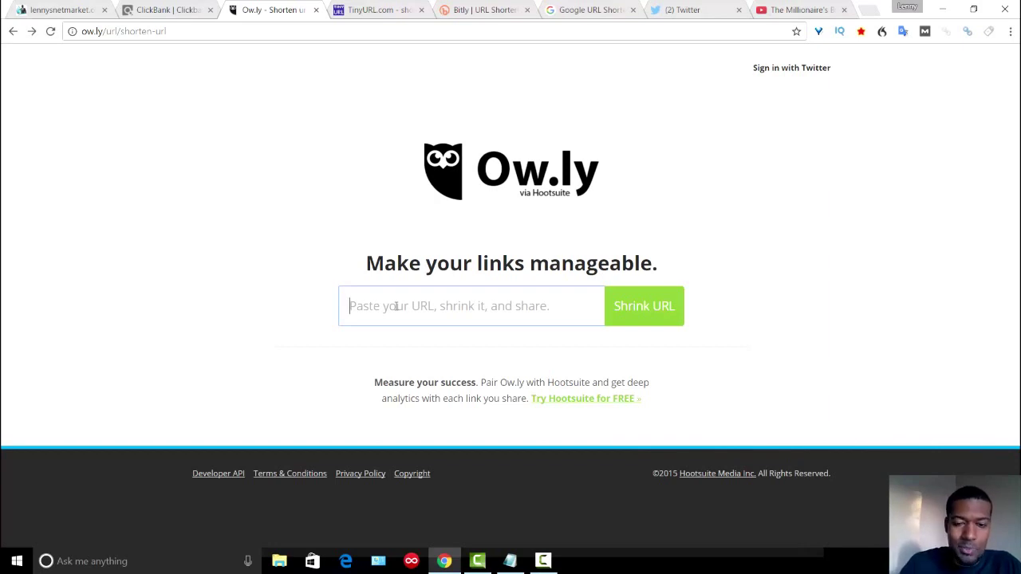
pyautogui.hotkey('ctrl', 'v')
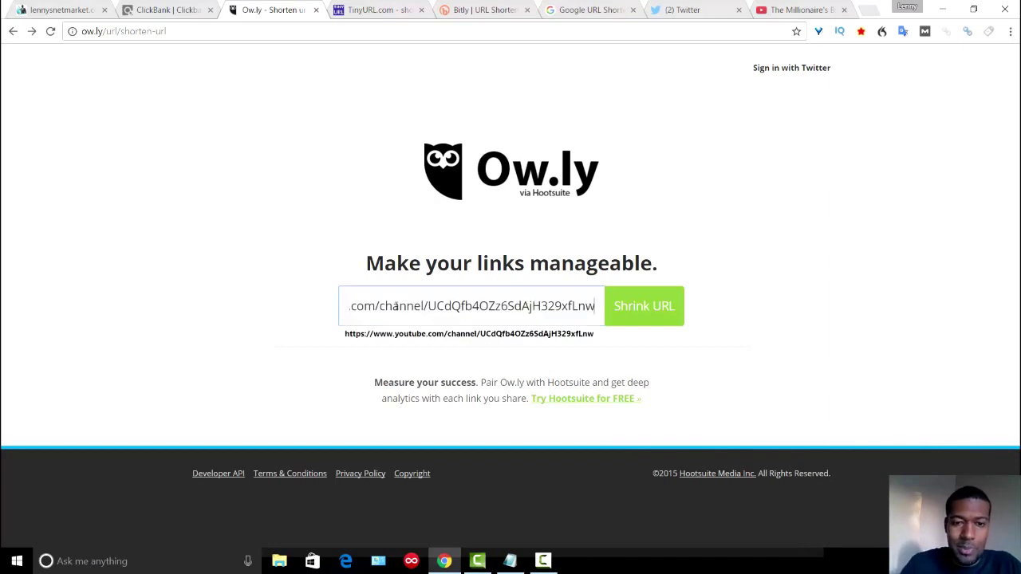
pyautogui.click(655, 308)
pyautogui.click(355, 360)
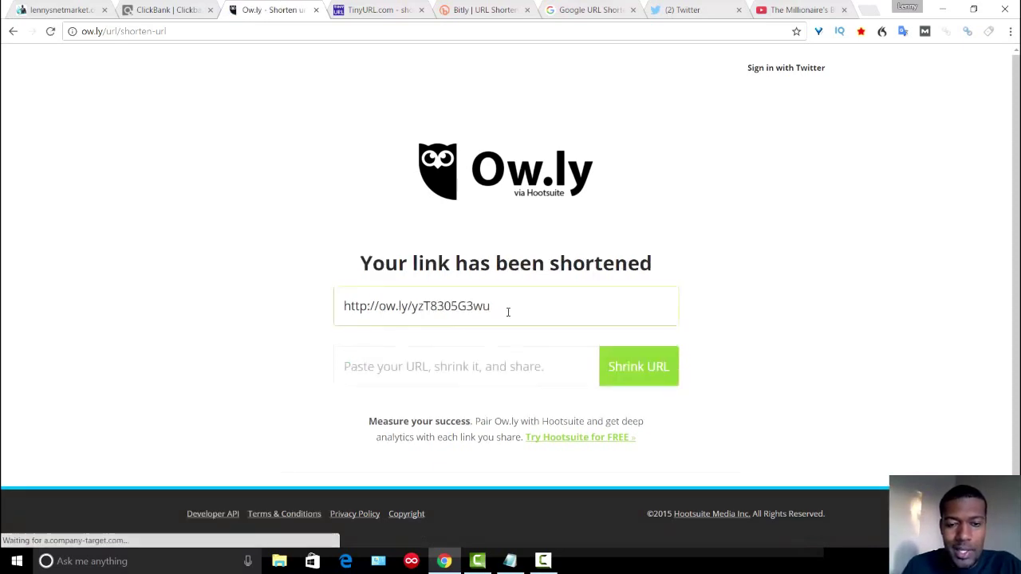
pyautogui.moveTo(506, 312); pyautogui.dragTo(330, 298)
pyautogui.hotkey('ctrl', 'c')
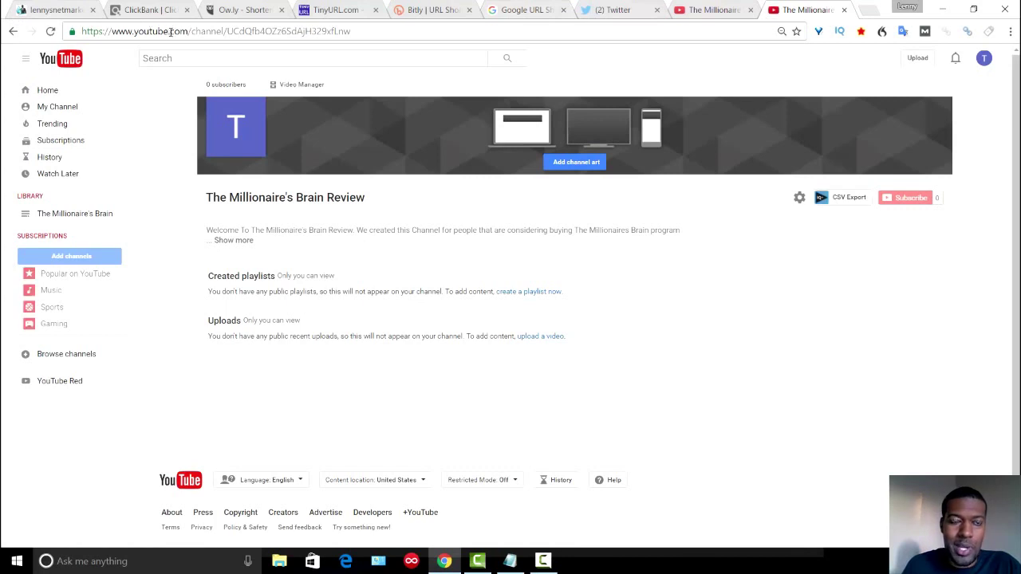
# Select the channel page's full web address in the address bar.
pyautogui.click(361, 31)
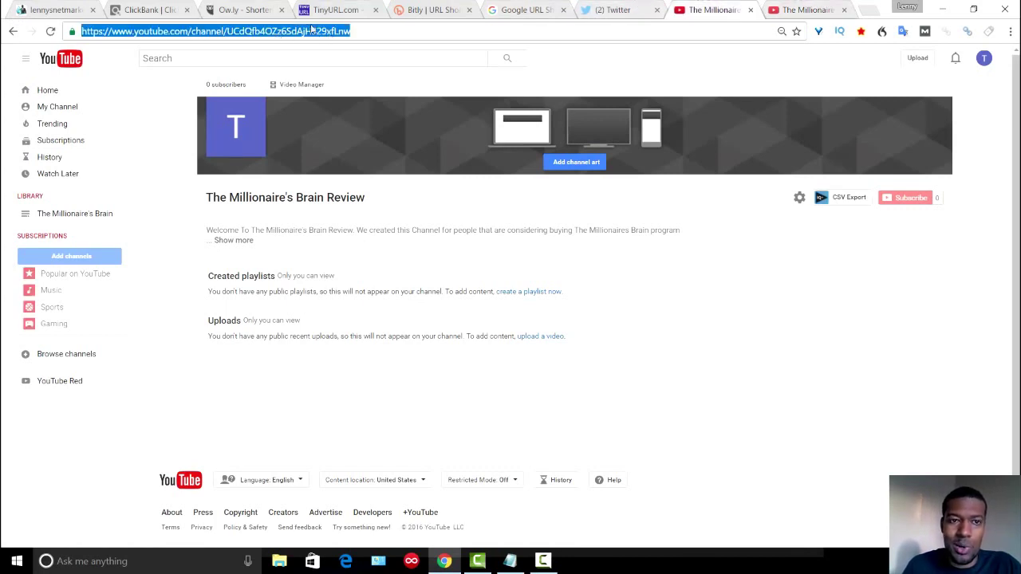
# Paste the ow.ly link beneath the long URL in the tweet draft, compare lengths, then discard it.
pyautogui.click(630, 9)
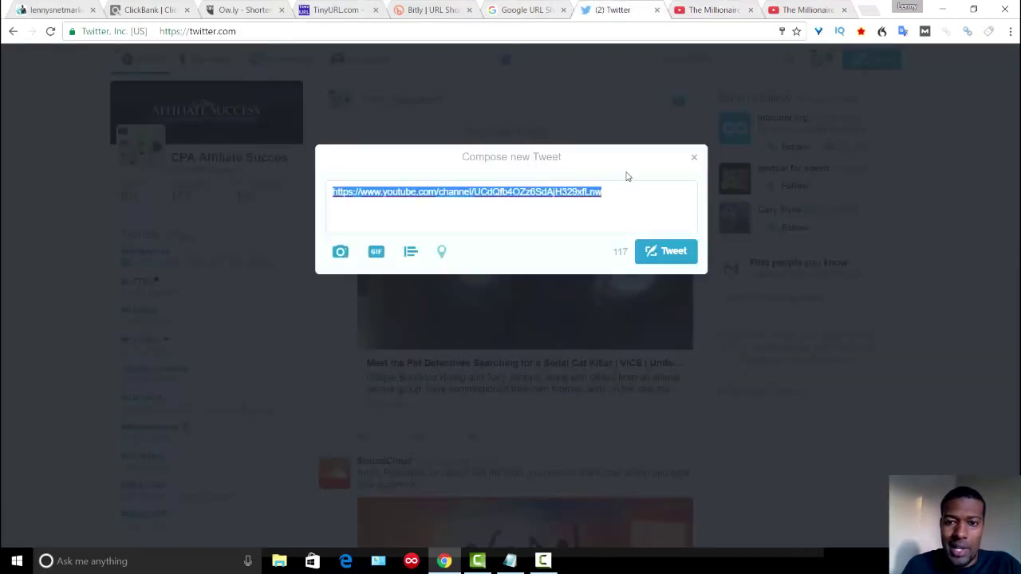
pyautogui.click(621, 200)
pyautogui.hotkey('ctrl', 'v')
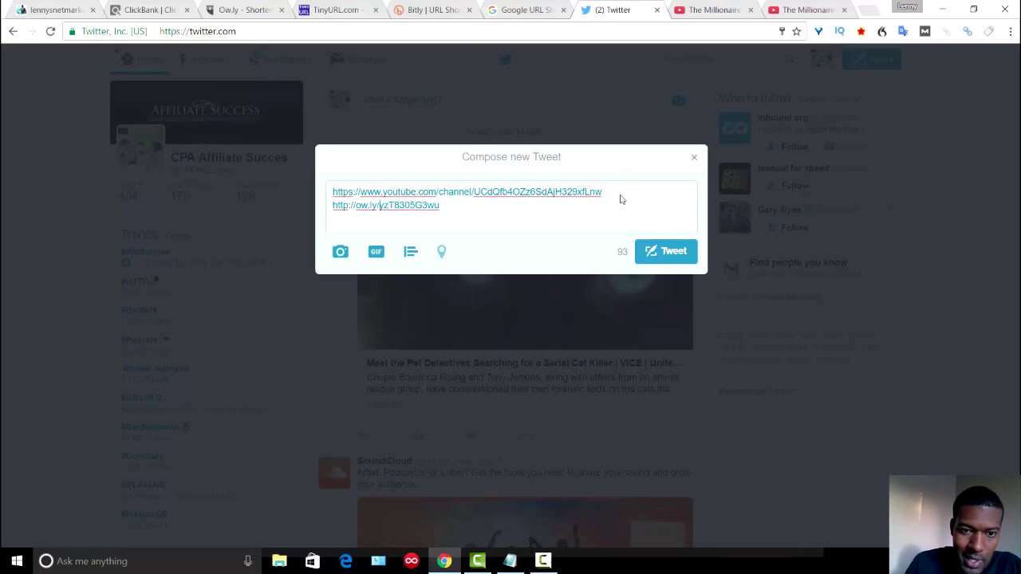
pyautogui.press('Left')
pyautogui.press('Left')
pyautogui.press('Left')
pyautogui.press('Left')
pyautogui.press('Left')
pyautogui.press('Left')
pyautogui.press('Left')
pyautogui.press('Left')
pyautogui.press('Left')
pyautogui.press('Left')
pyautogui.press('Left')
pyautogui.press('Left')
pyautogui.press('Left')
pyautogui.press('Left')
pyautogui.press('Left')
pyautogui.press('Left')
pyautogui.press('Left')
pyautogui.press('Left')
pyautogui.press('Left')
pyautogui.press('Left')
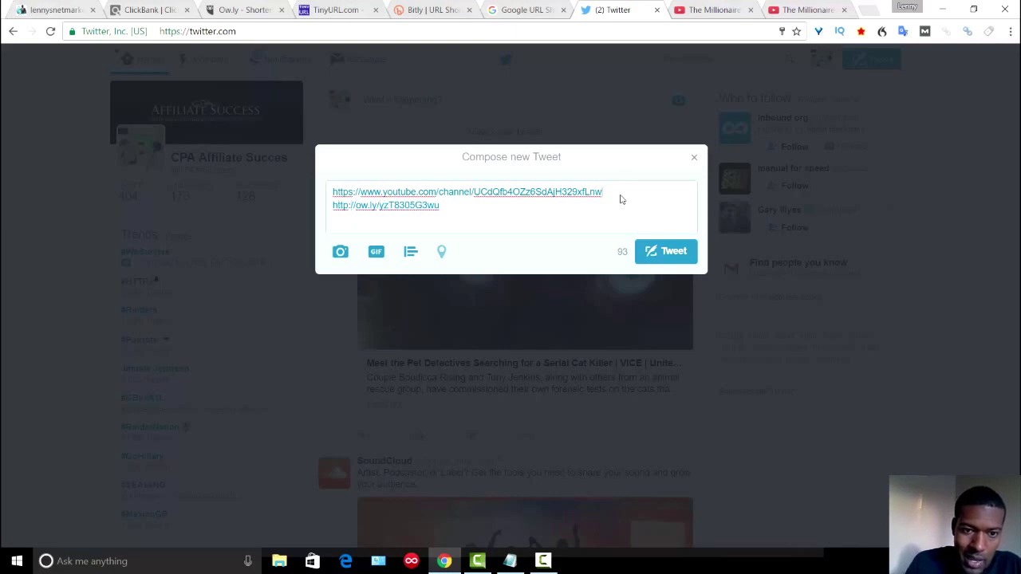
pyautogui.click(331, 191)
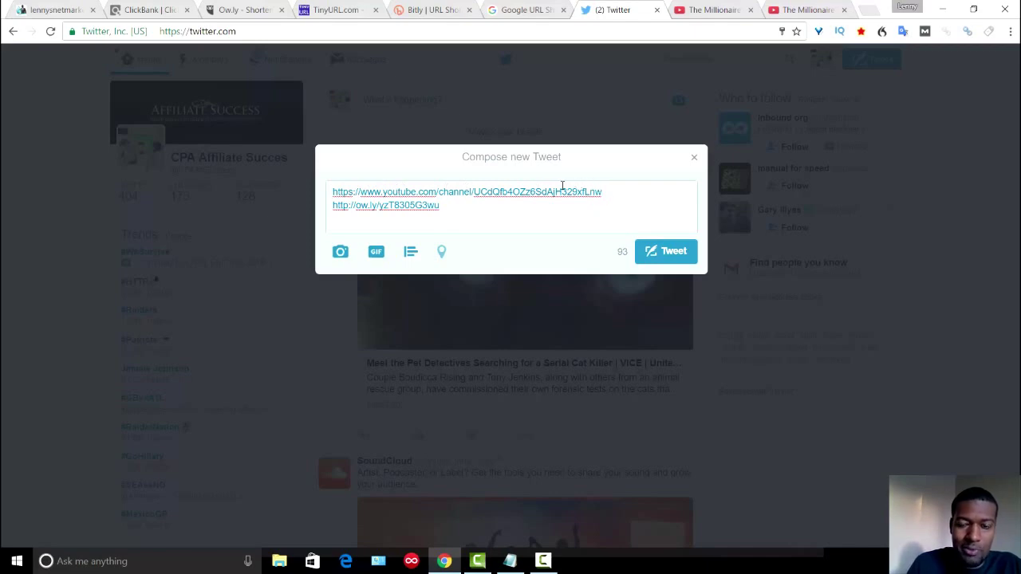
pyautogui.click(691, 160)
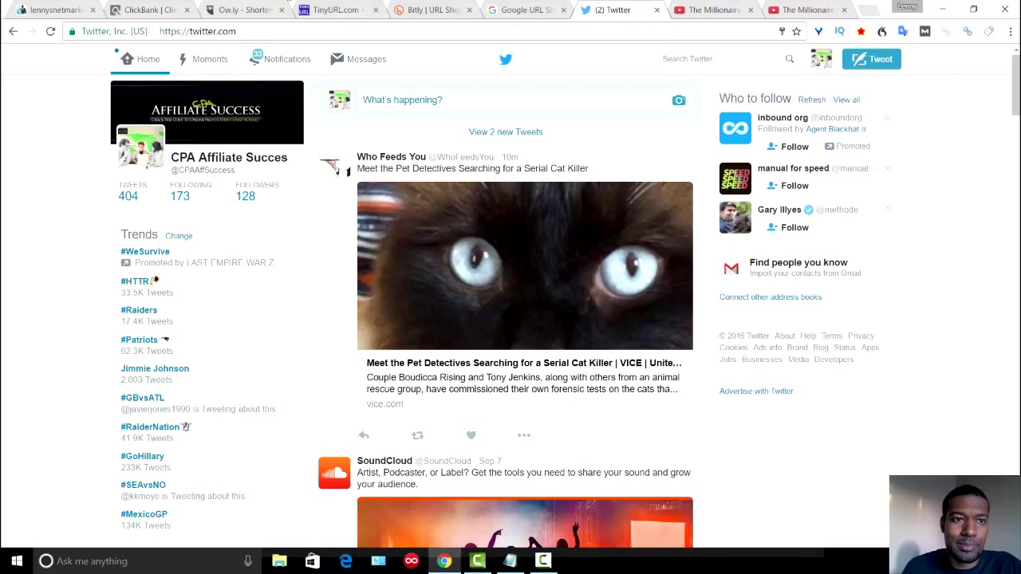
# From the Ow.ly tab, load Google and search for 'owly url shortener'.
pyautogui.click(261, 6)
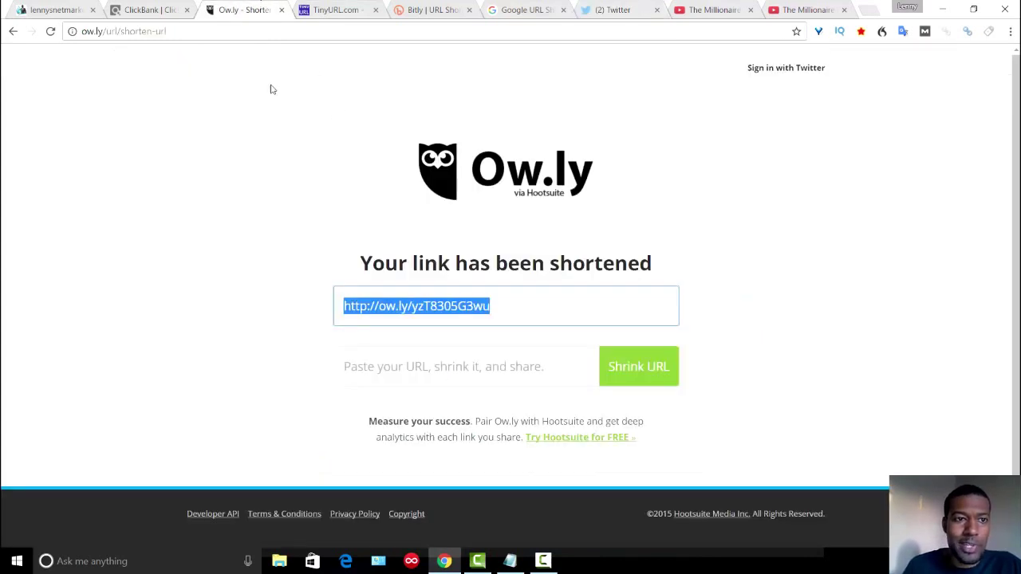
pyautogui.click(251, 32)
pyautogui.write('google')
pyautogui.press('Return')
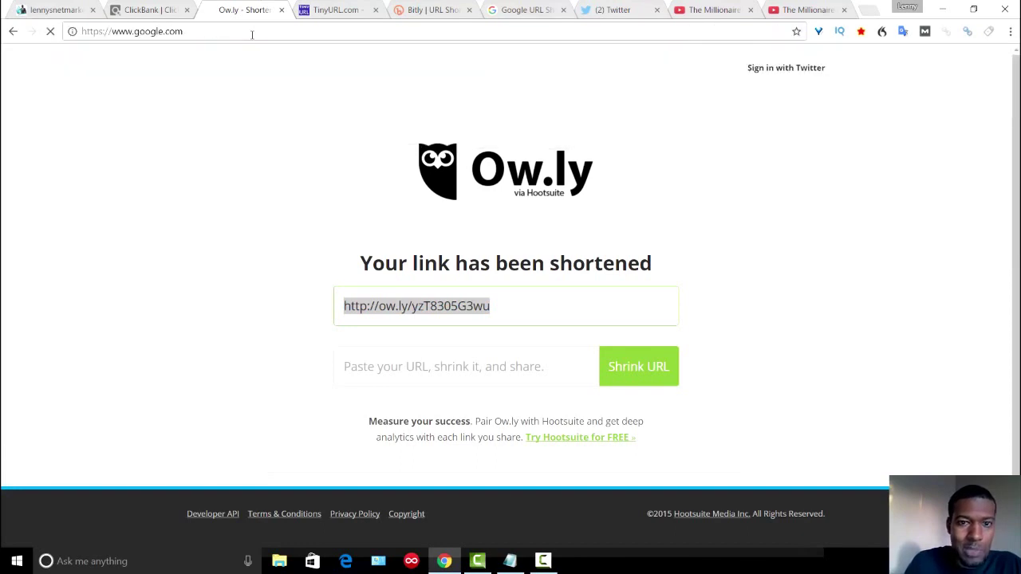
pyautogui.write('ow')
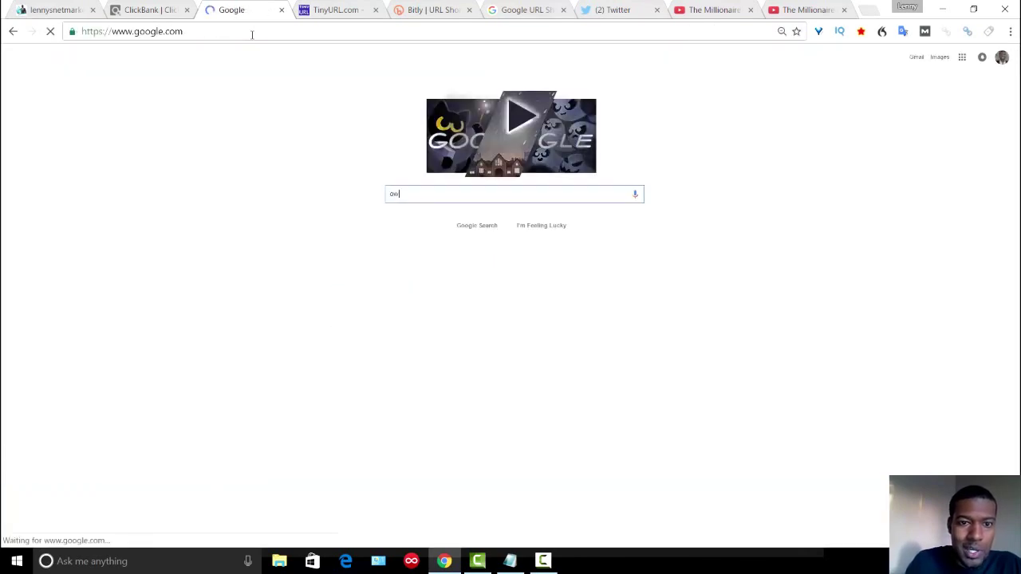
pyautogui.write('ly url shortener')
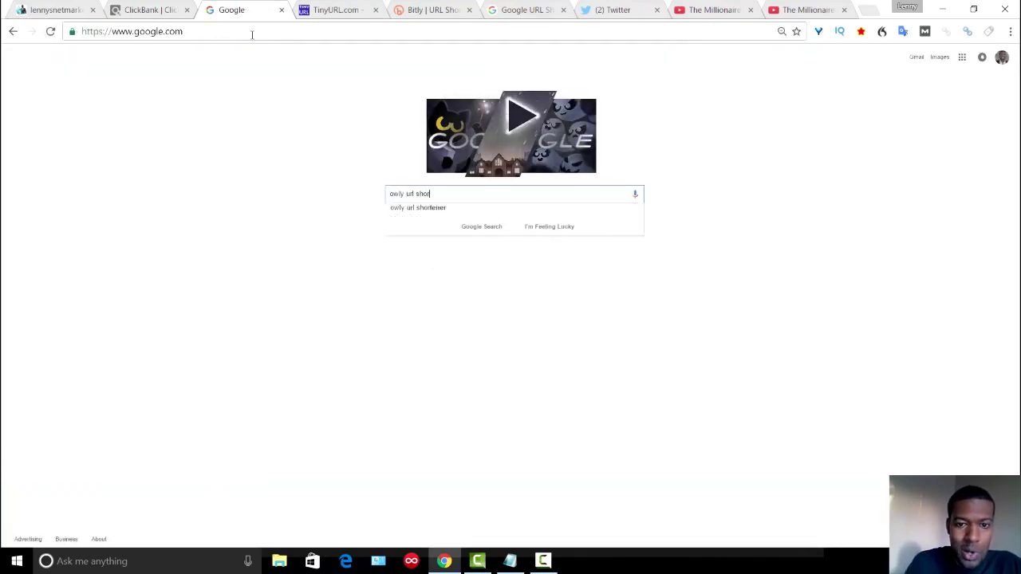
pyautogui.press('Return')
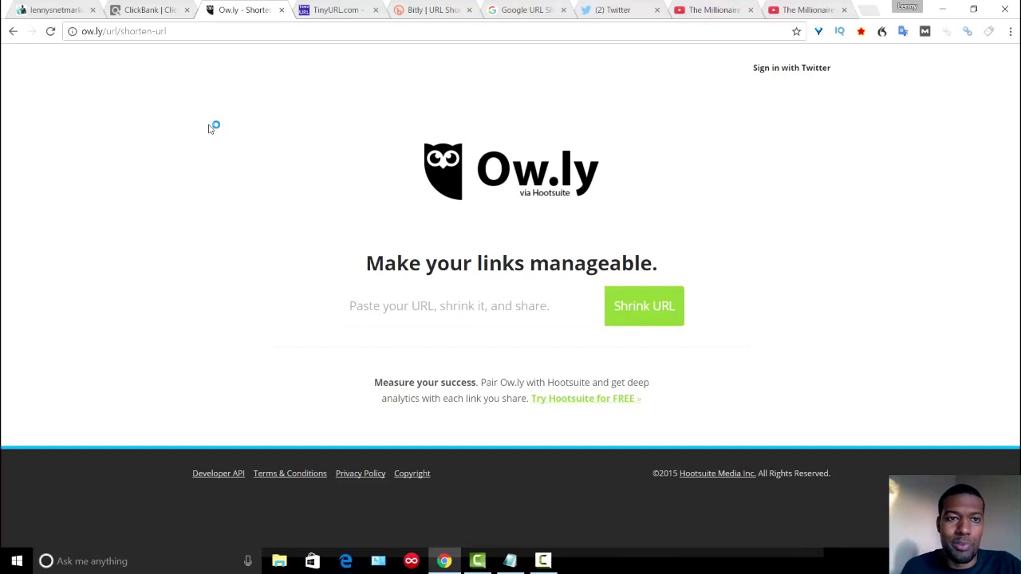
# Select the YouTube channel's full web address in its tab's address bar.
pyautogui.click(339, 10)
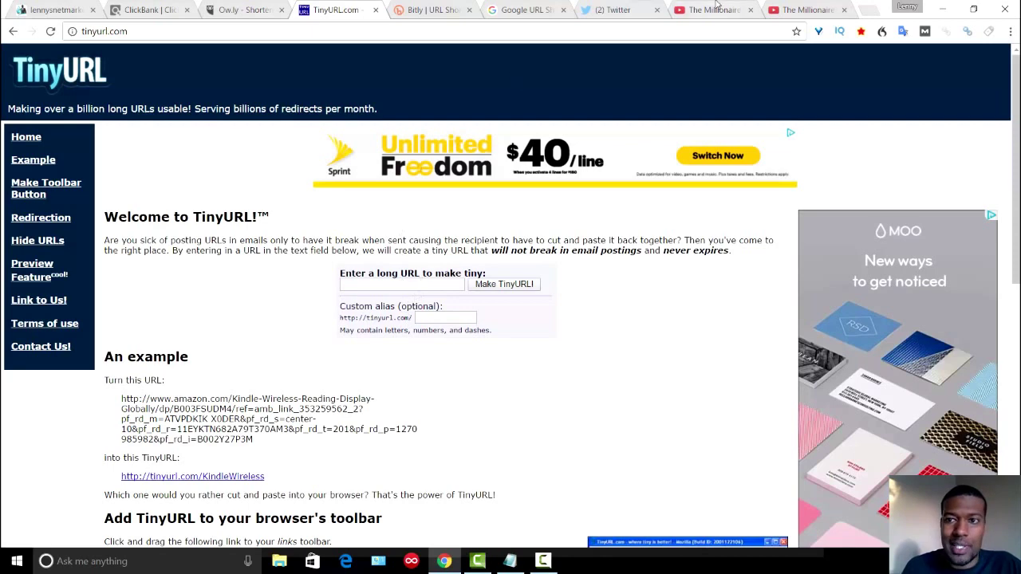
pyautogui.click(790, 12)
pyautogui.click(747, 31)
pyautogui.hotkey('ctrl', 'c')
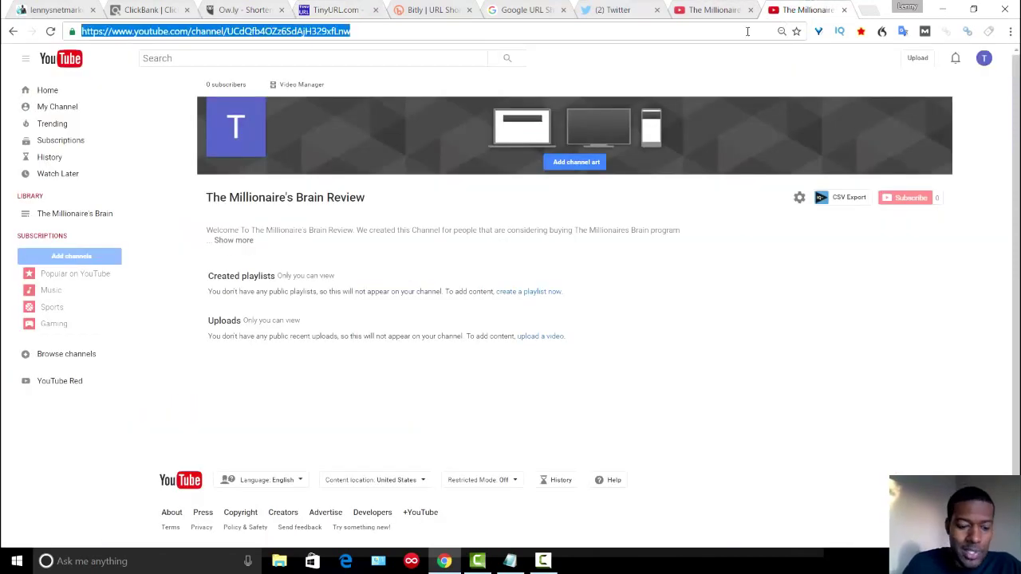
# Paste the channel URL into TinyURL with custom alias YoutubeCH1 and make the link.
pyautogui.click(336, 10)
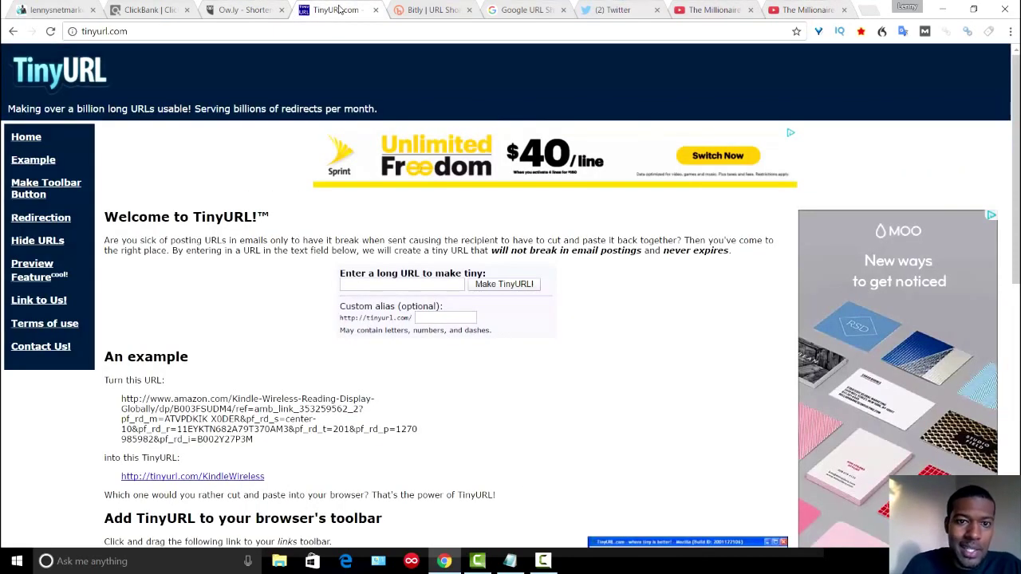
pyautogui.click(382, 283)
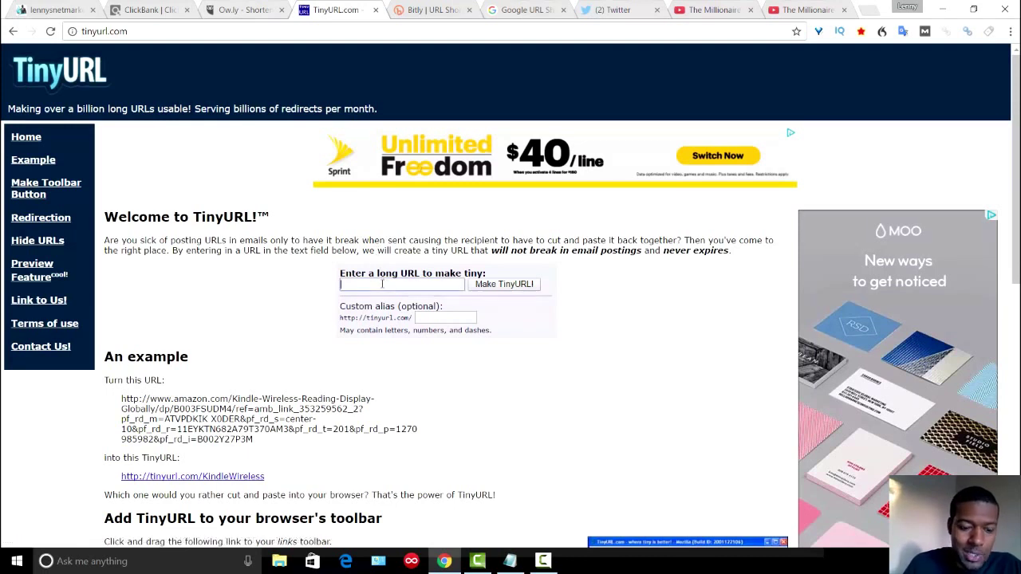
pyautogui.hotkey('ctrl', 'v')
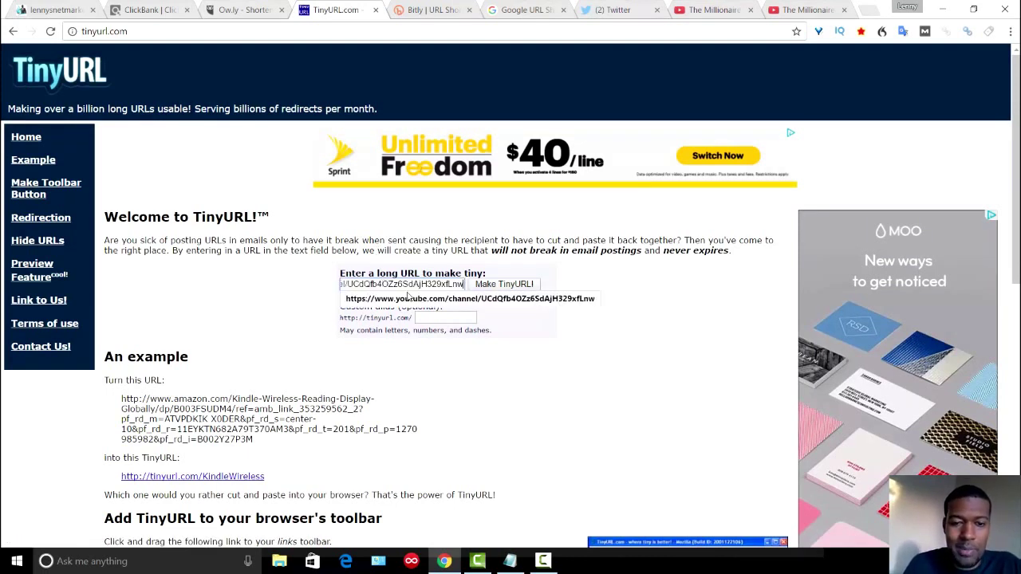
pyautogui.click(421, 318)
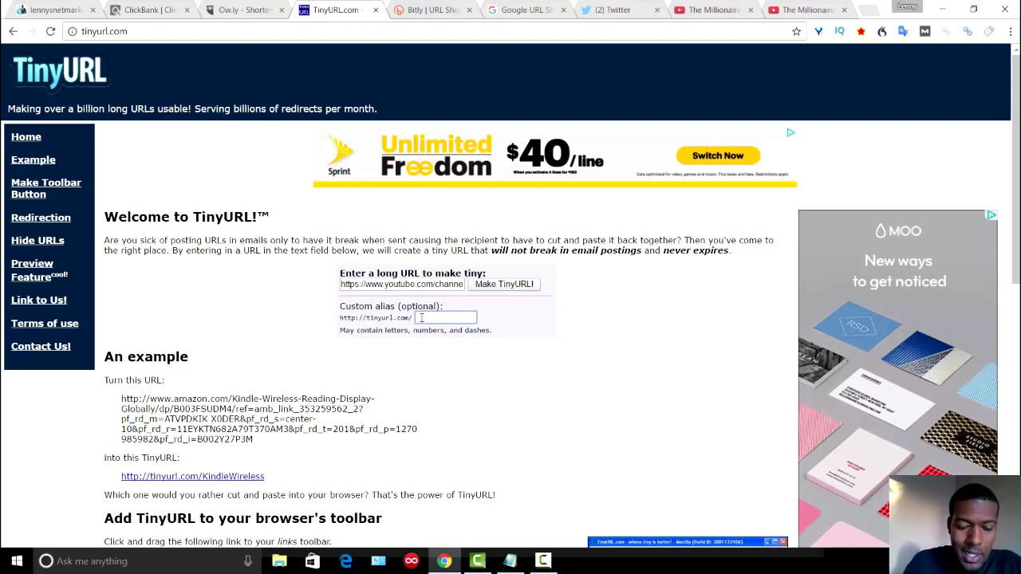
pyautogui.write('Yout')
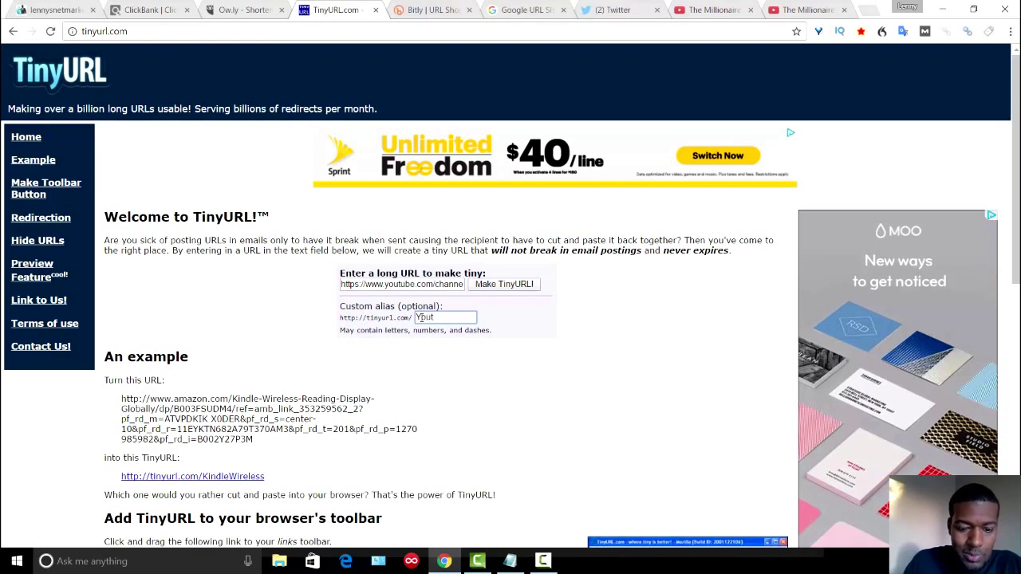
pyautogui.write('ube')
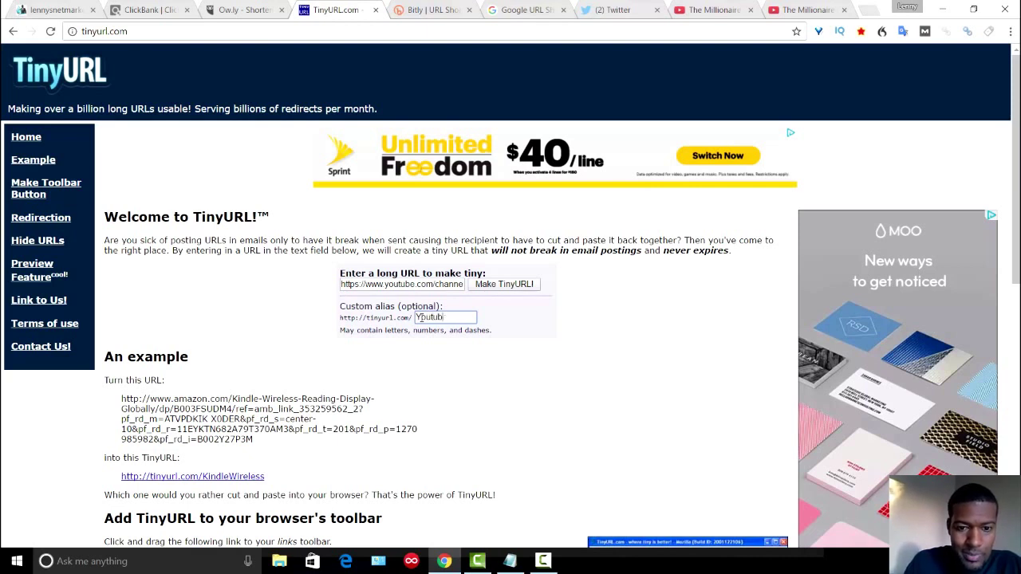
pyautogui.write('CH1')
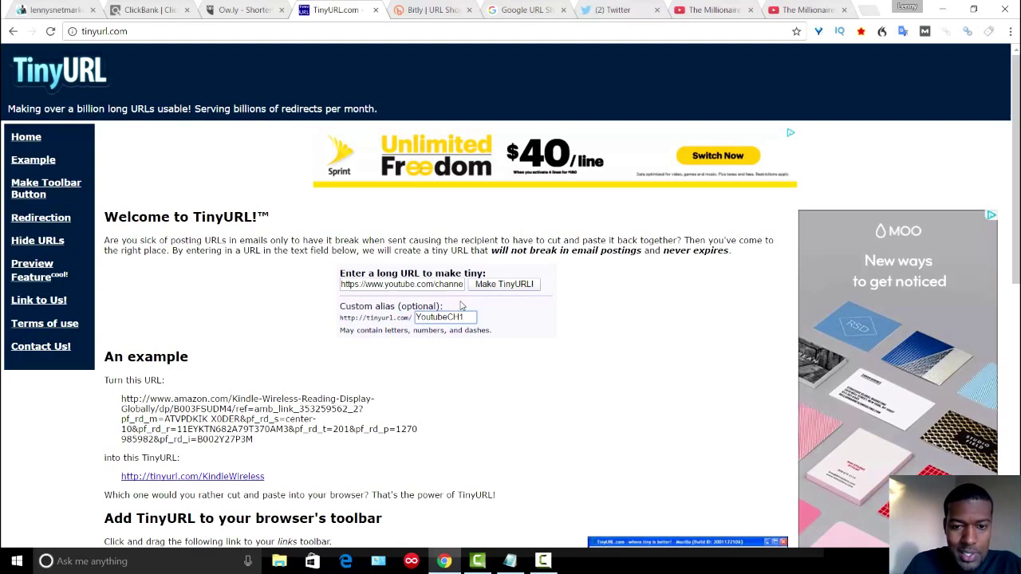
pyautogui.click(490, 288)
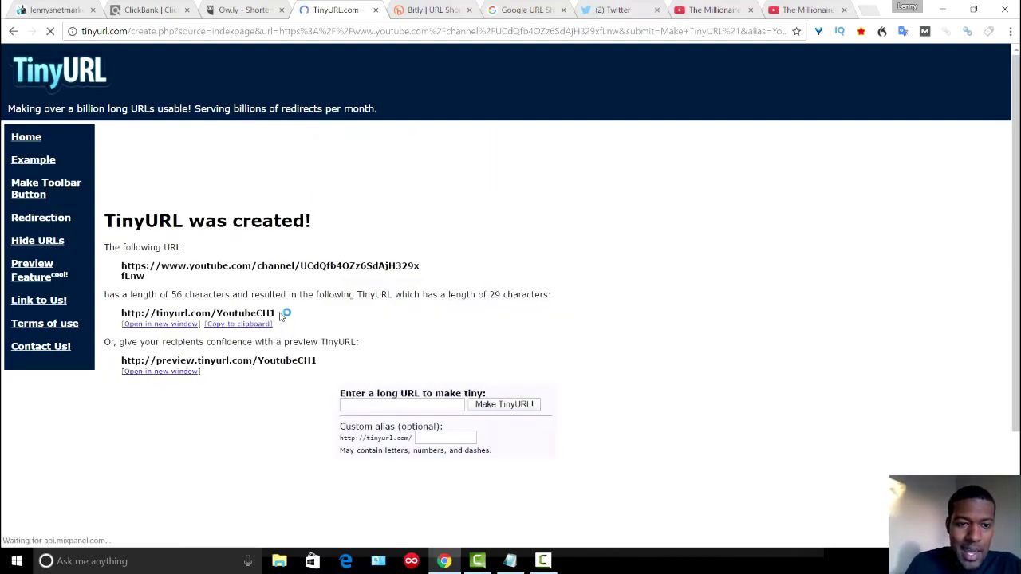
pyautogui.doubleClick(274, 314)
pyautogui.moveTo(184, 316); pyautogui.dragTo(121, 315)
pyautogui.hotkey('ctrl', 'c')
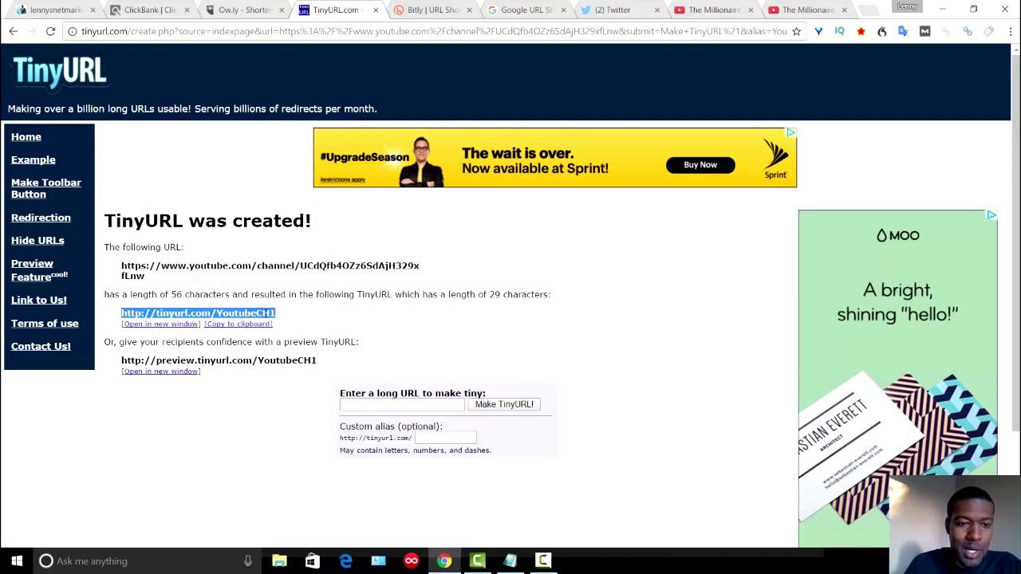
pyautogui.click(348, 27)
pyautogui.hotkey('ctrl', 'v')
pyautogui.press('Return')
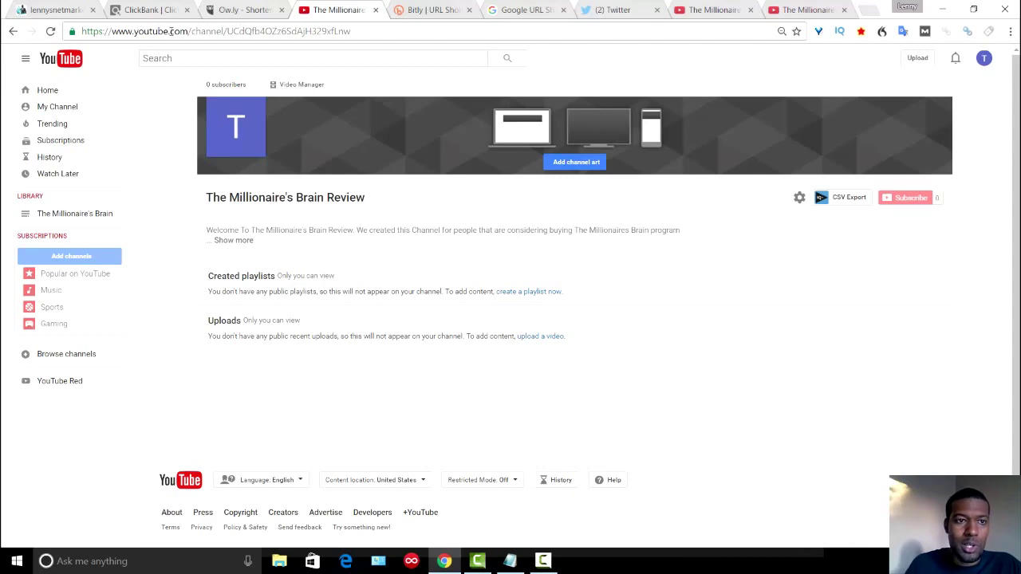
pyautogui.click(13, 31)
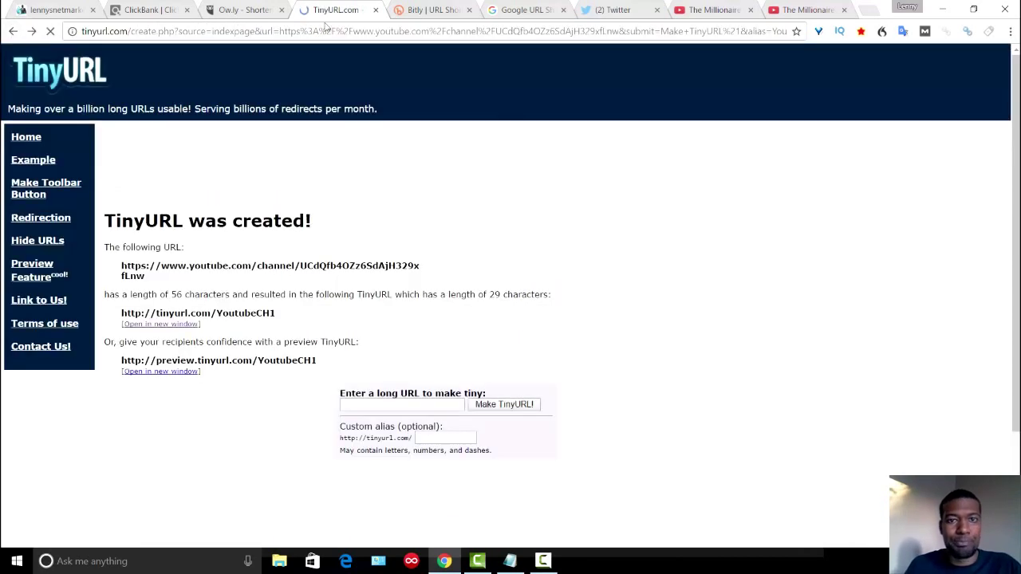
pyautogui.click(800, 9)
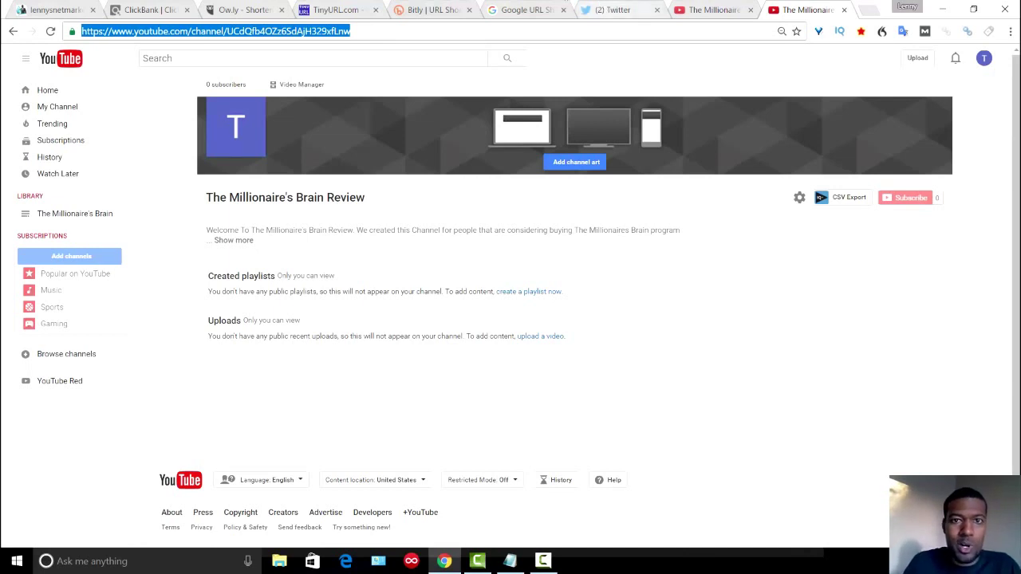
pyautogui.click(431, 5)
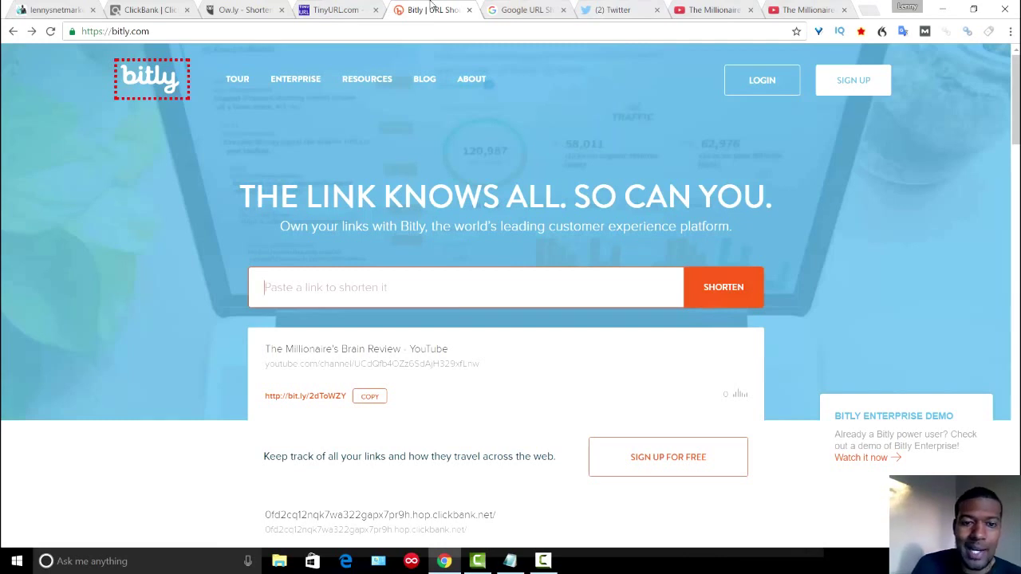
# Paste the channel URL into Bitly, producing bit.ly/2dToWZY, and view its 0-click stats.
pyautogui.hotkey('ctrl', 'v')
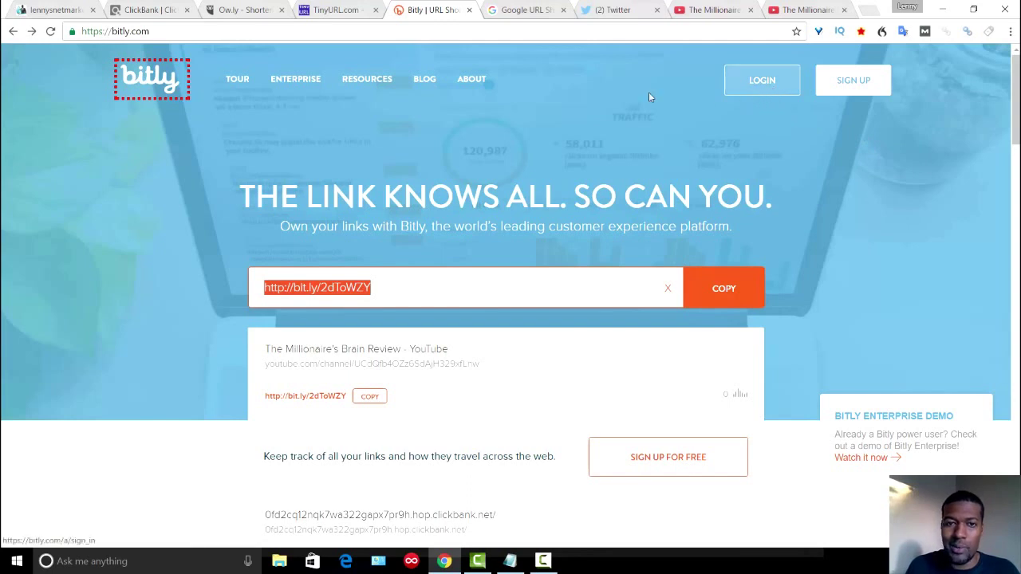
pyautogui.click(736, 398)
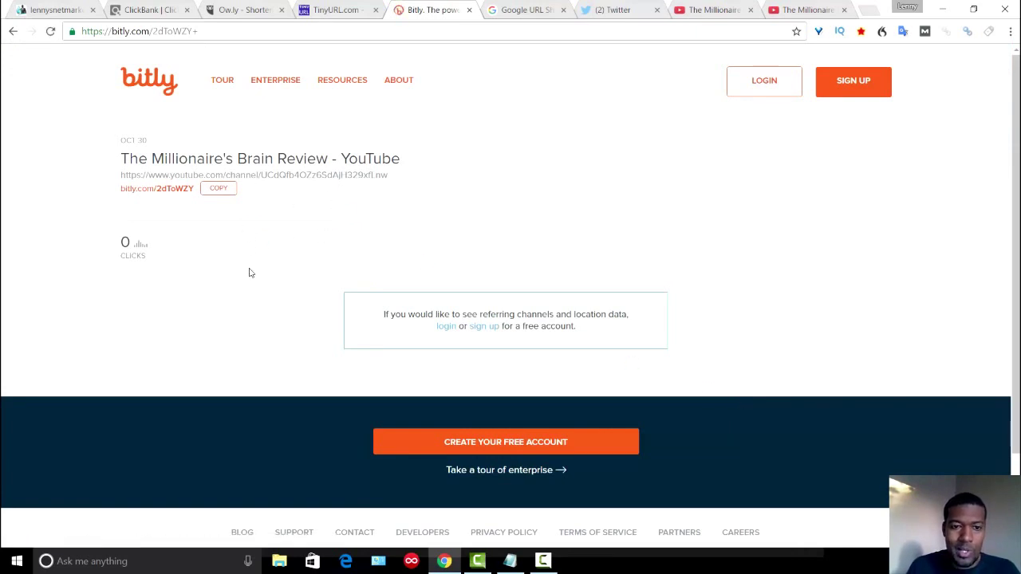
# Switch to the Google URL Shortener tab to view goo.gl's list of shortened links and their click counts.
pyautogui.click(524, 8)
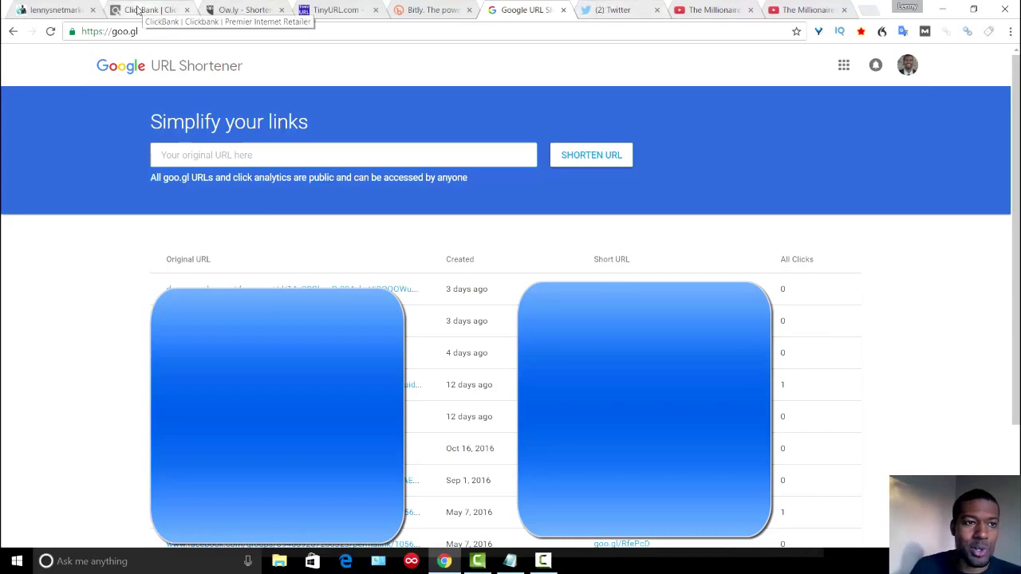
# Open the Lenny's Net Market WordPress dashboard and scroll down to the Pretty Link sidebar menu.
pyautogui.click(78, 11)
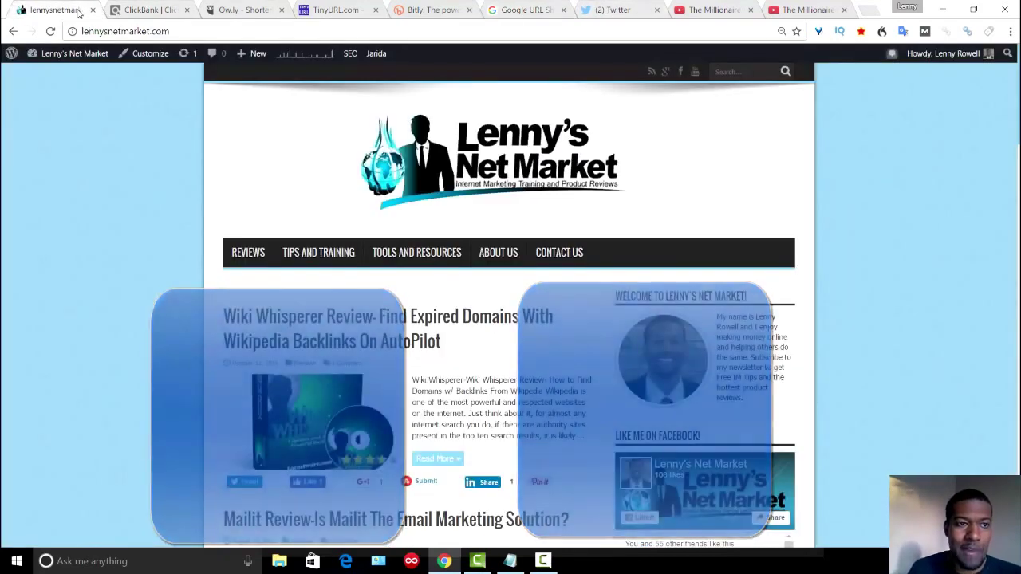
pyautogui.moveTo(74, 53)
pyautogui.click(53, 73)
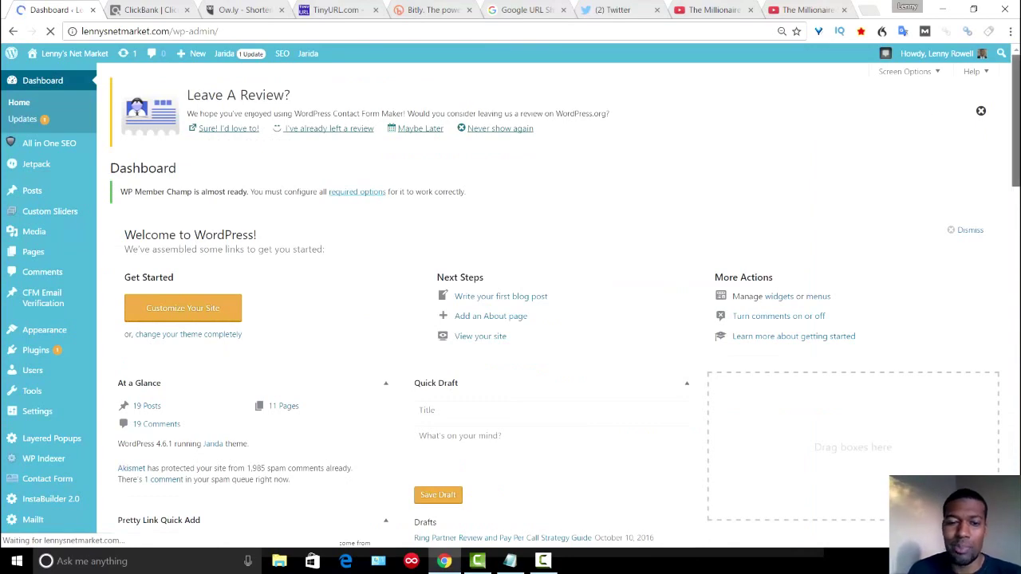
pyautogui.scroll(-3, 558, 319)
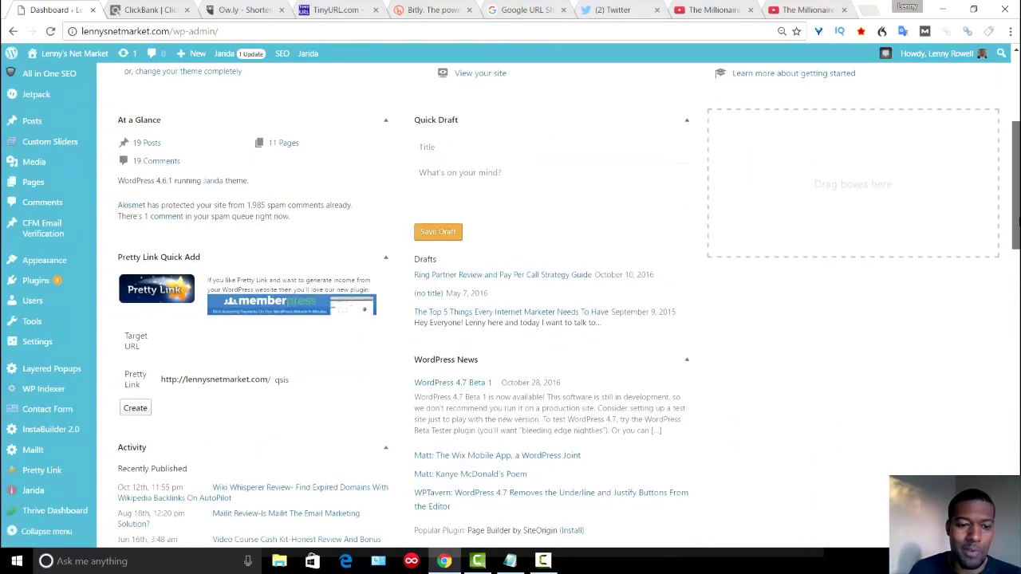
pyautogui.scroll(-2, 1015, 235)
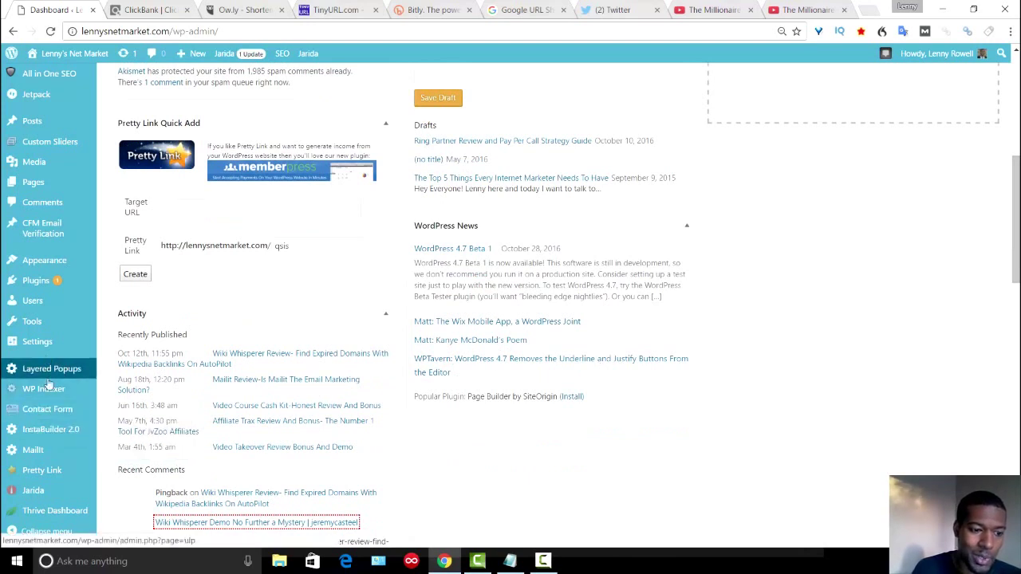
pyautogui.moveTo(47, 473)
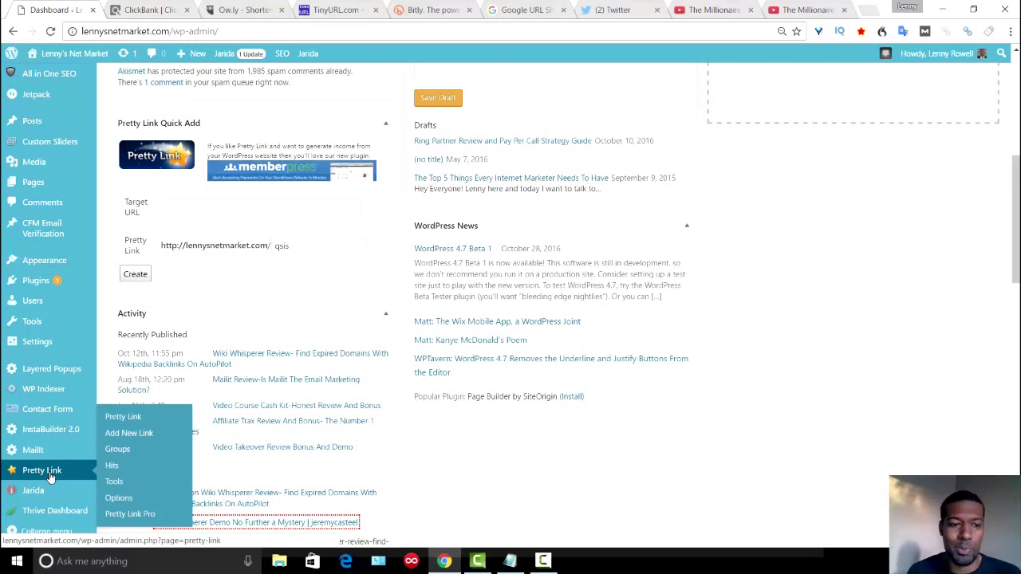
# Add a Pretty Link to the YouTube channel with slug YoutubeChannel1, title 'My Friends YT Youtube', and Nofollow.
pyautogui.click(131, 435)
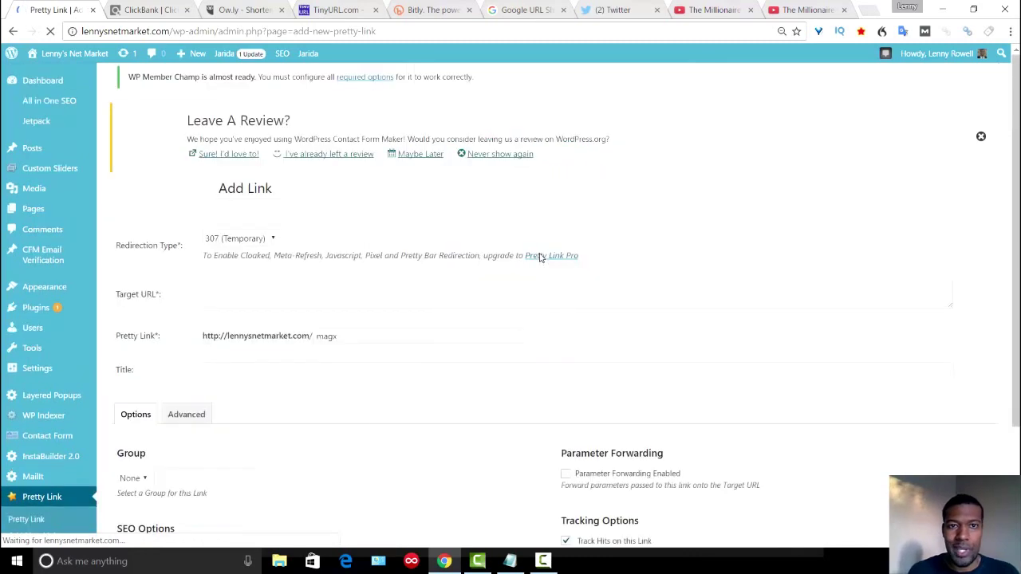
pyautogui.click(791, 10)
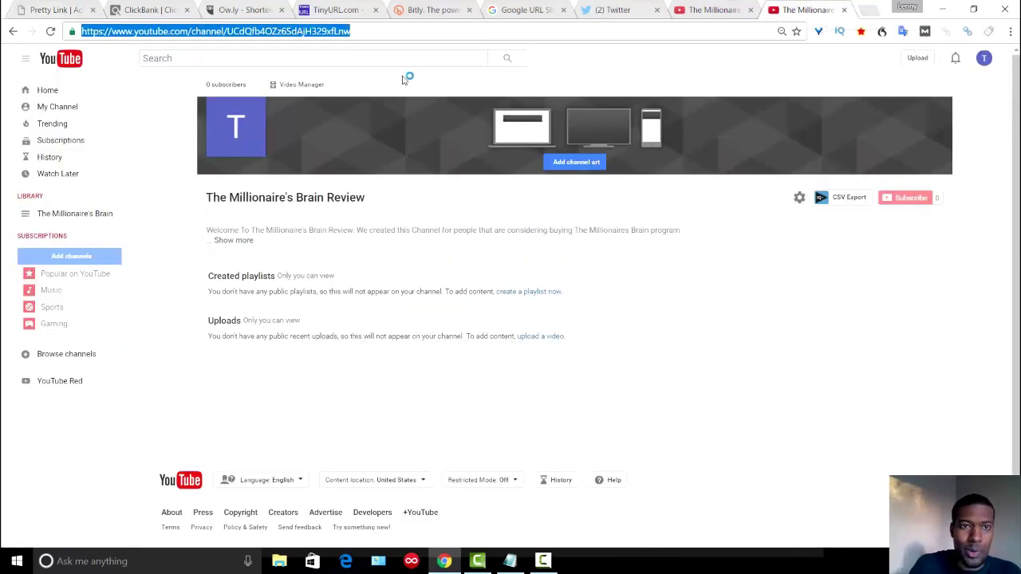
pyautogui.hotkey('ctrl', '1')
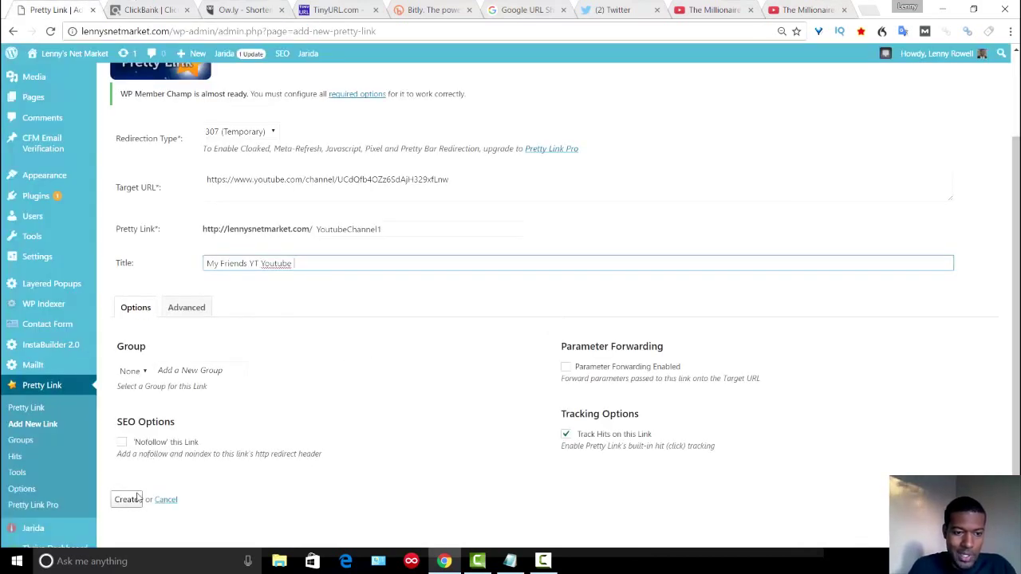
pyautogui.click(122, 445)
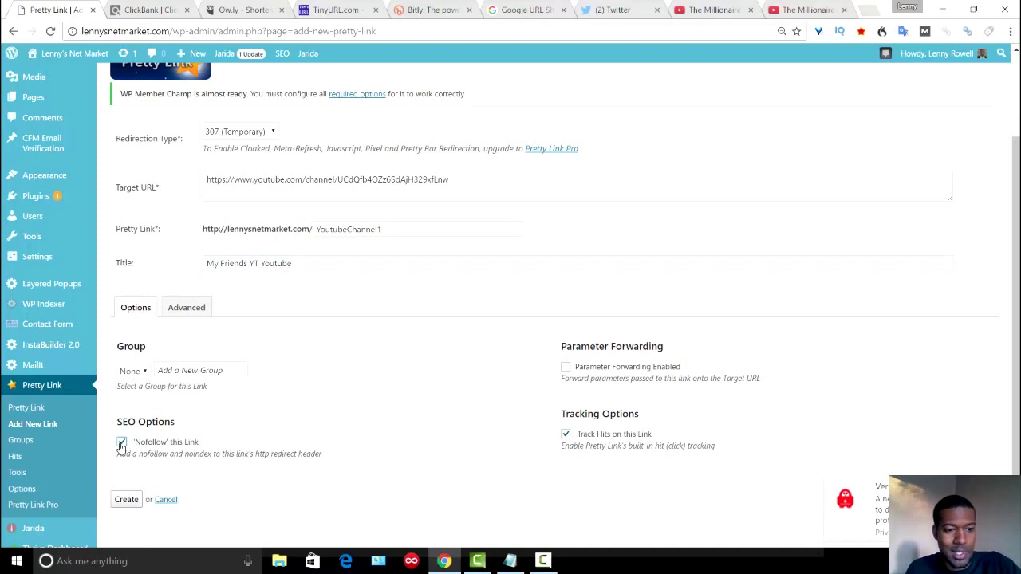
# Save the Pretty Link lennysnetmarket.com/YoutubeChannel1, then return to the TinyURL YoutubeCH1 result page.
pyautogui.click(127, 501)
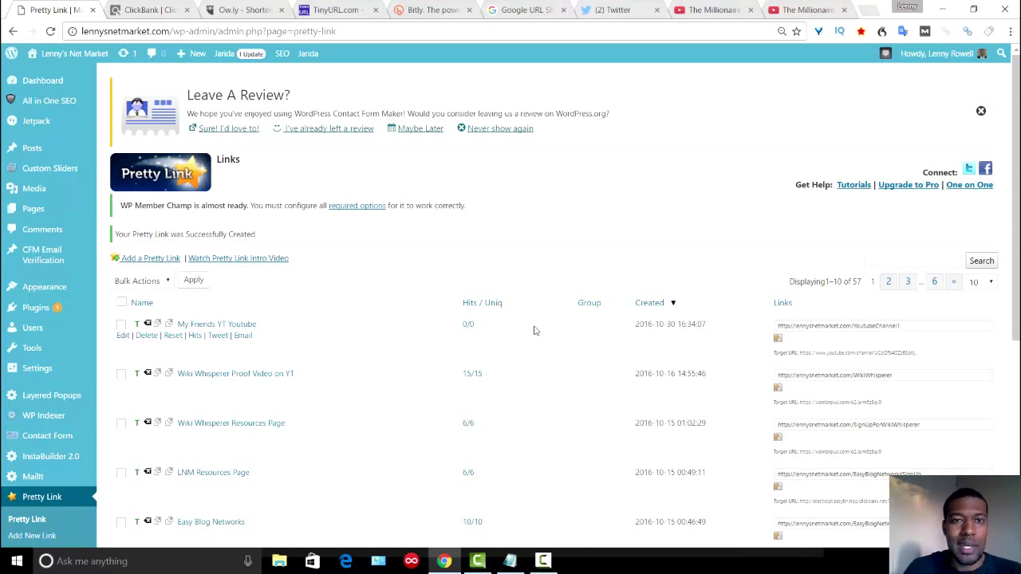
pyautogui.click(331, 9)
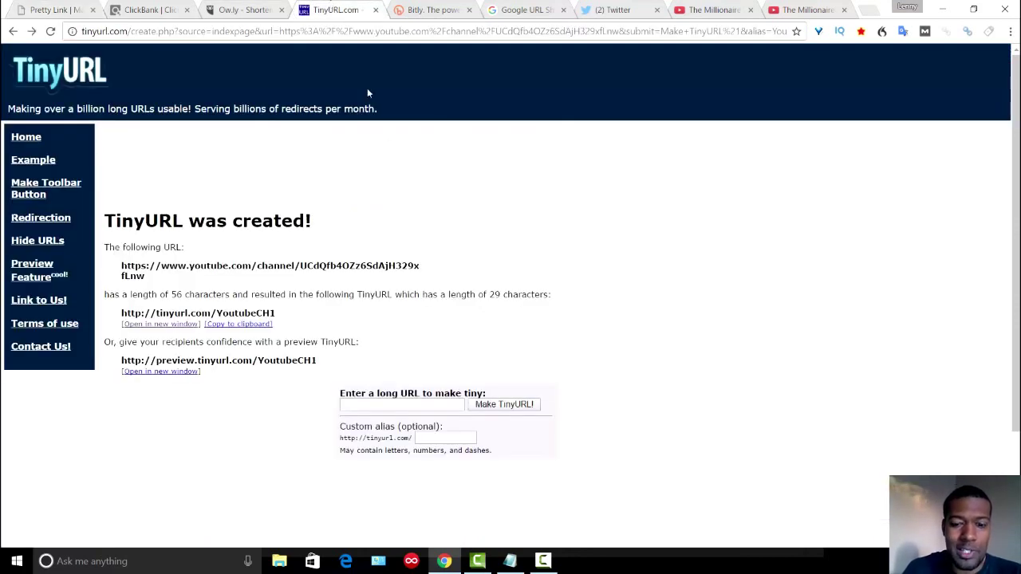
# Bring up the expired domains.txt file in Notepad from the taskbar.
pyautogui.click(510, 561)
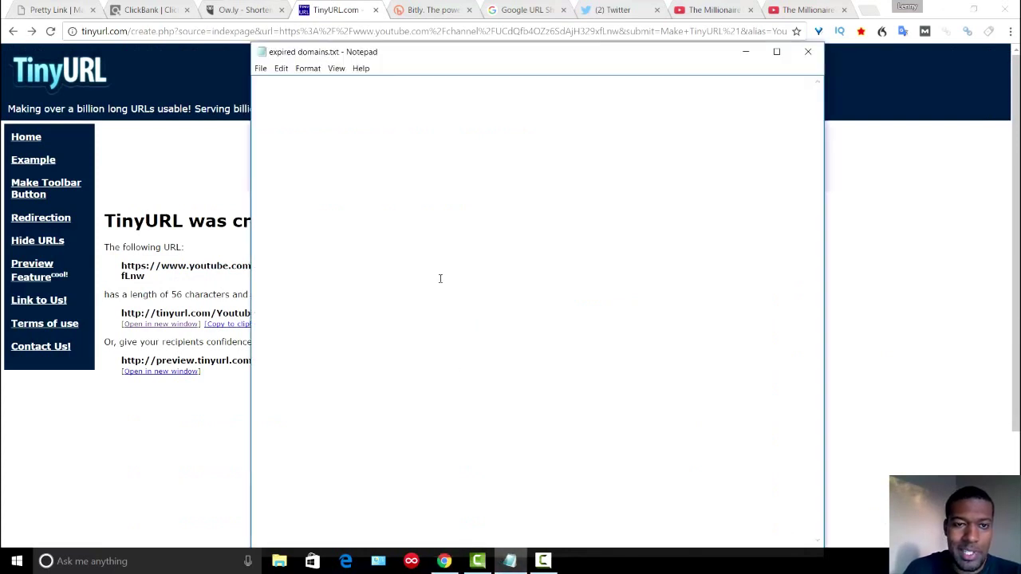